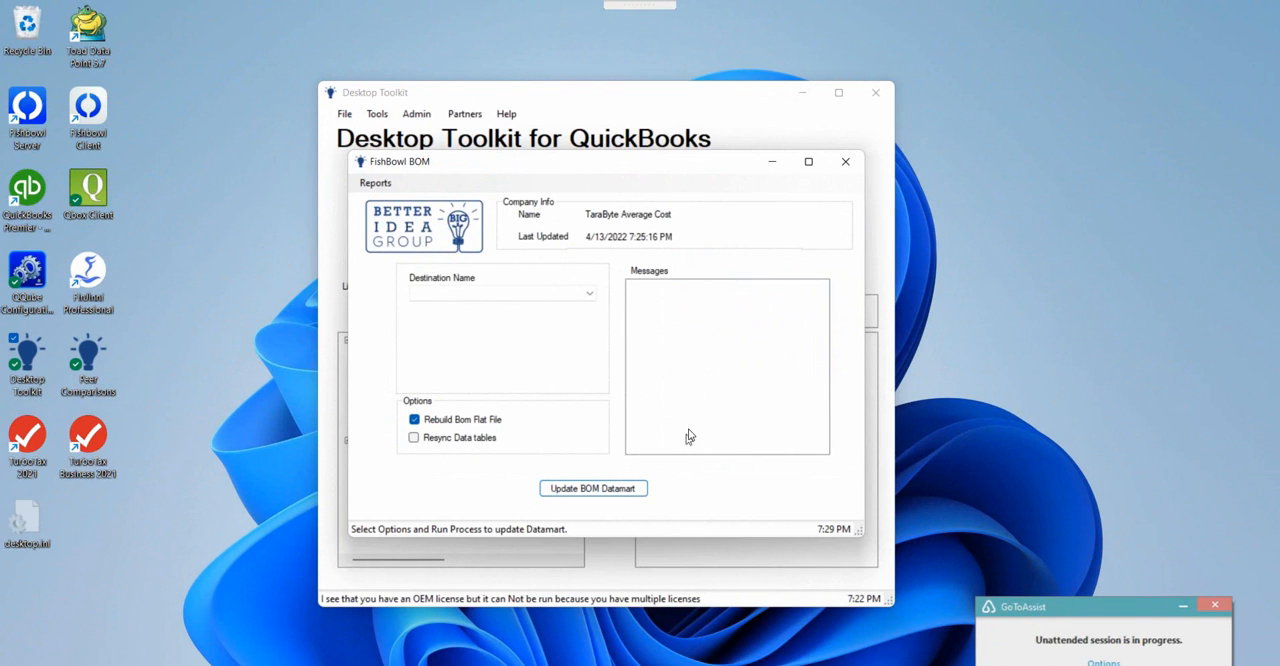
Set FBWarehouse as the destination, enable Resync Data tables alongside Rebuild Bom Flat File, and update the BOM datamart.
left_click(482, 293)
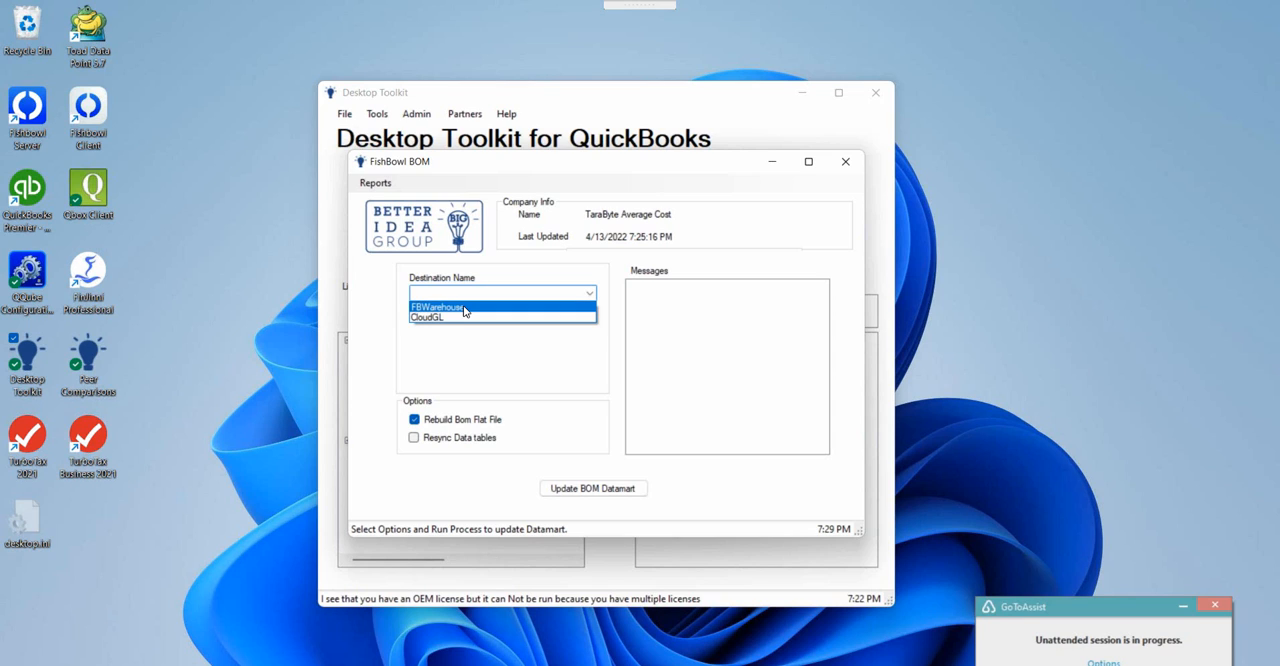
left_click(463, 308)
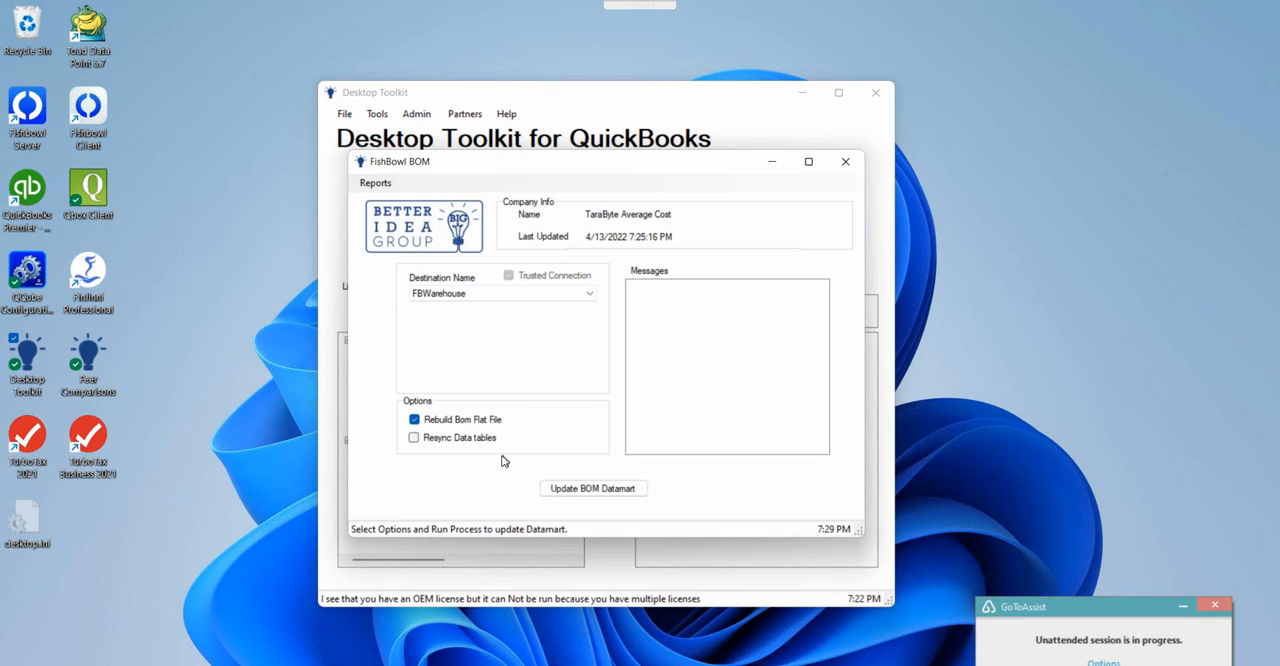
left_click(420, 440)
left_click(572, 487)
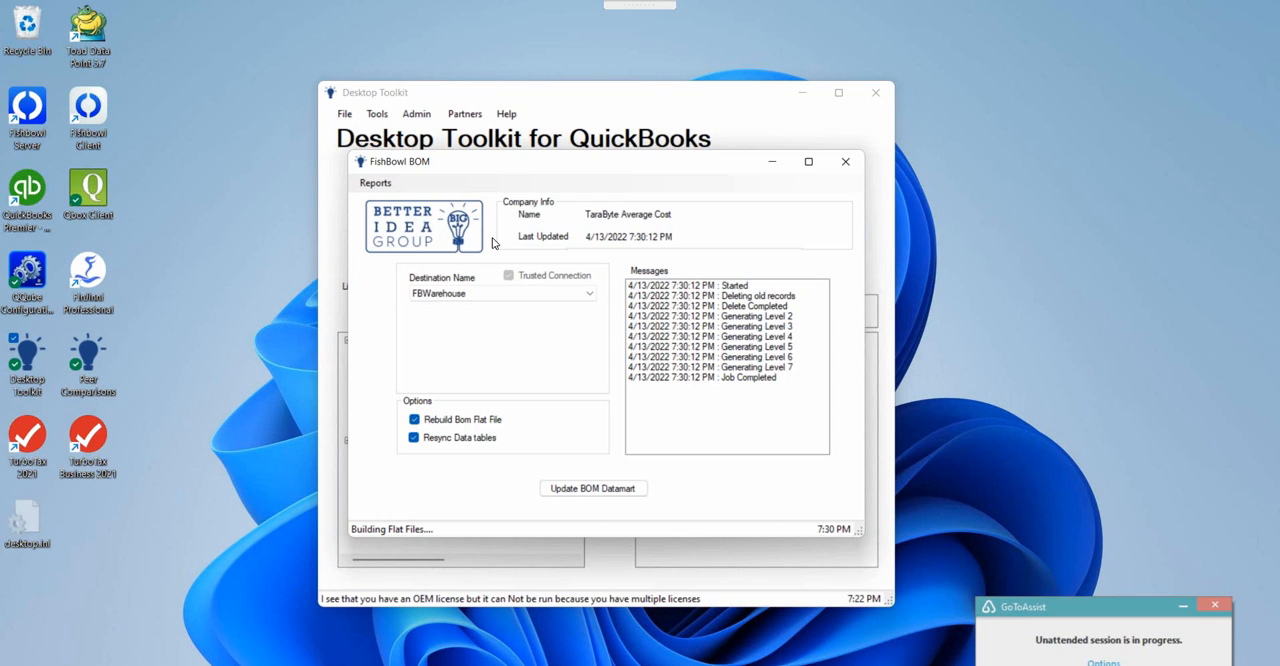
Run the BOM Cost Summary Sample report with the report type set to Detail.
left_click(390, 185)
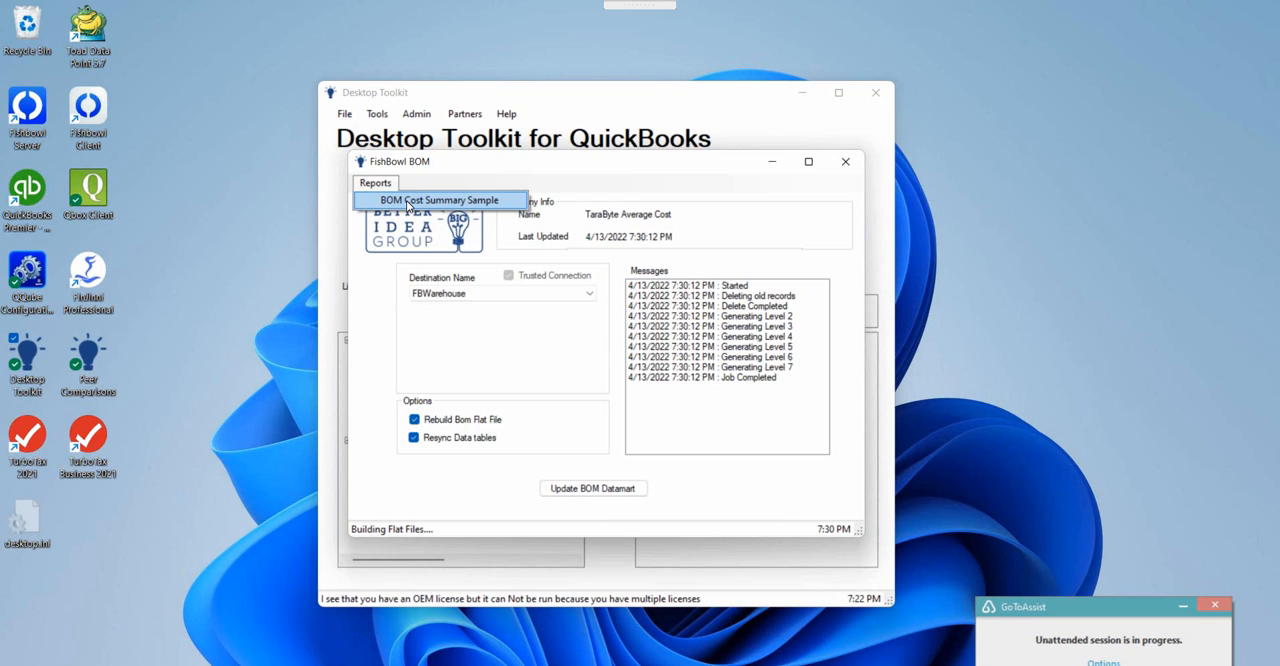
left_click(406, 200)
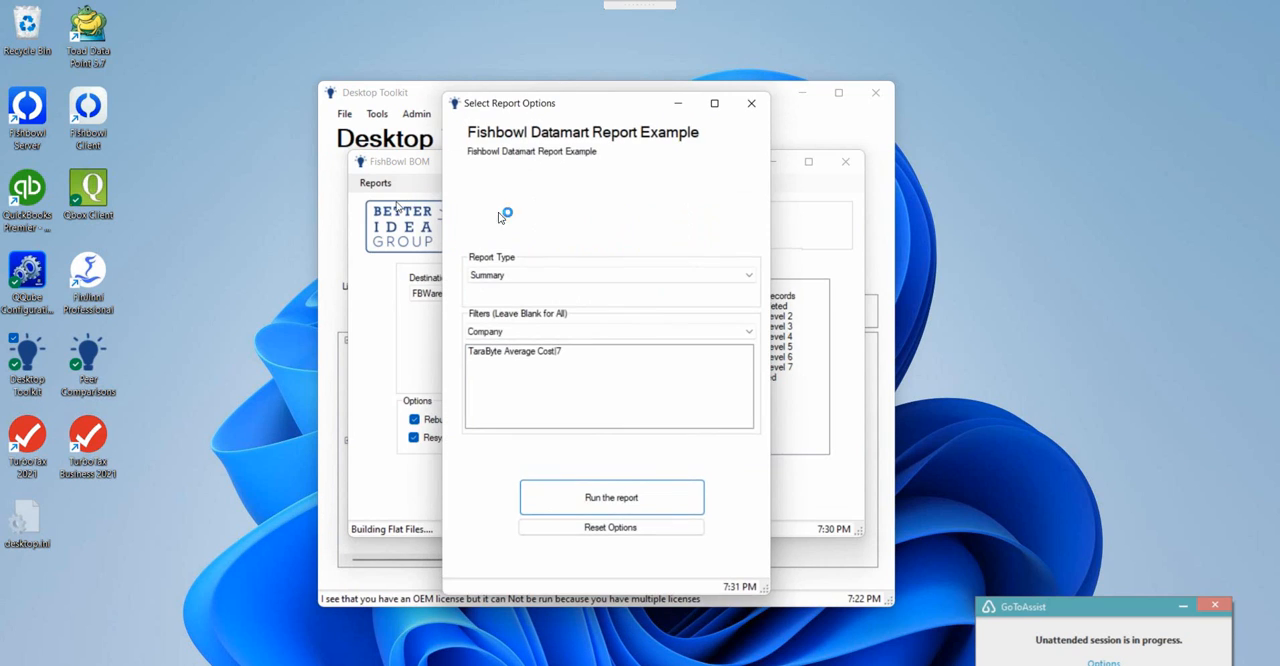
left_click(508, 275)
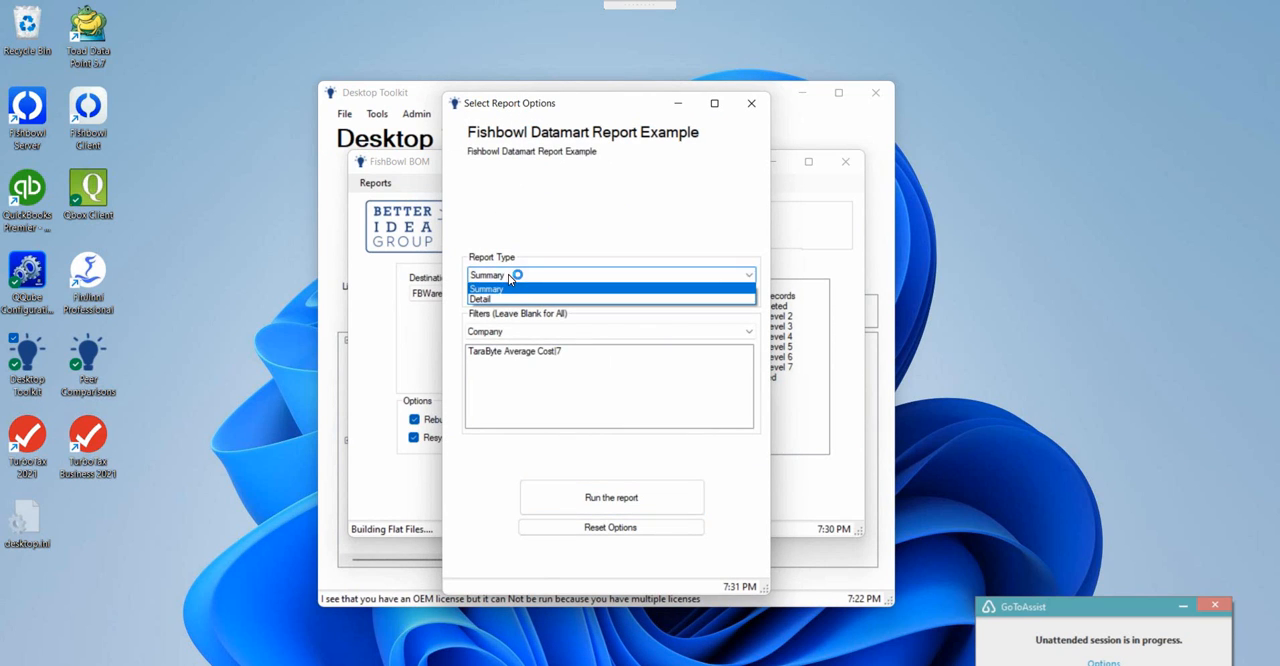
left_click(485, 298)
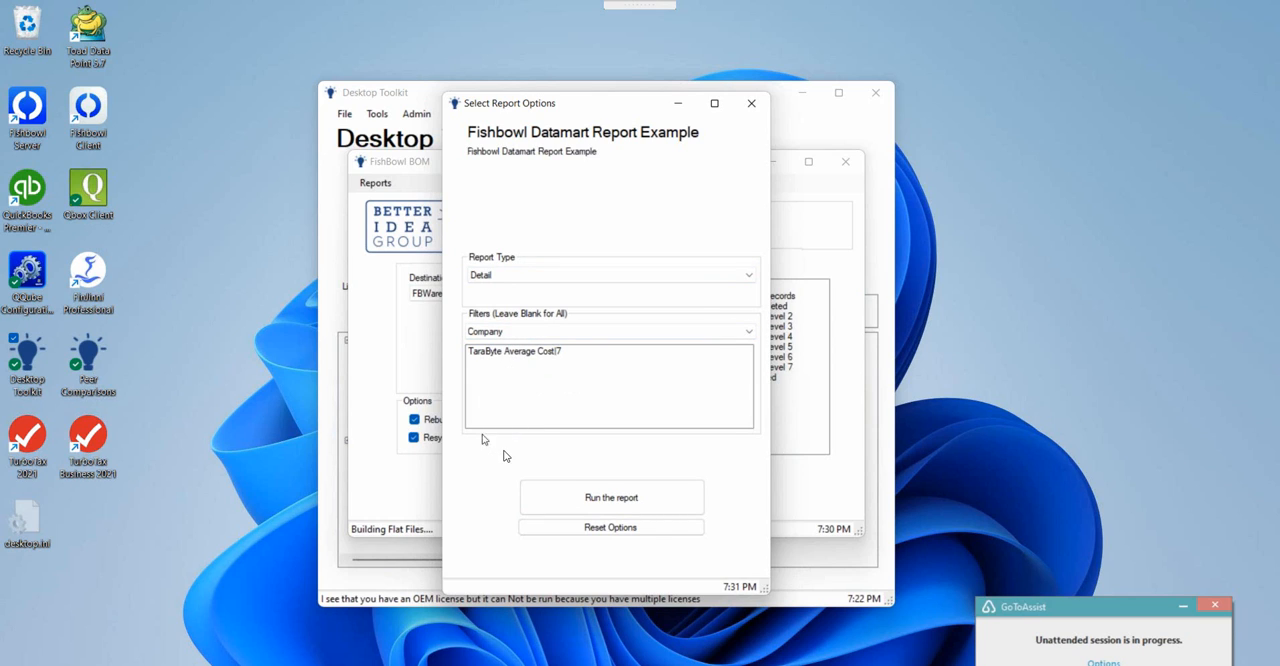
left_click(580, 492)
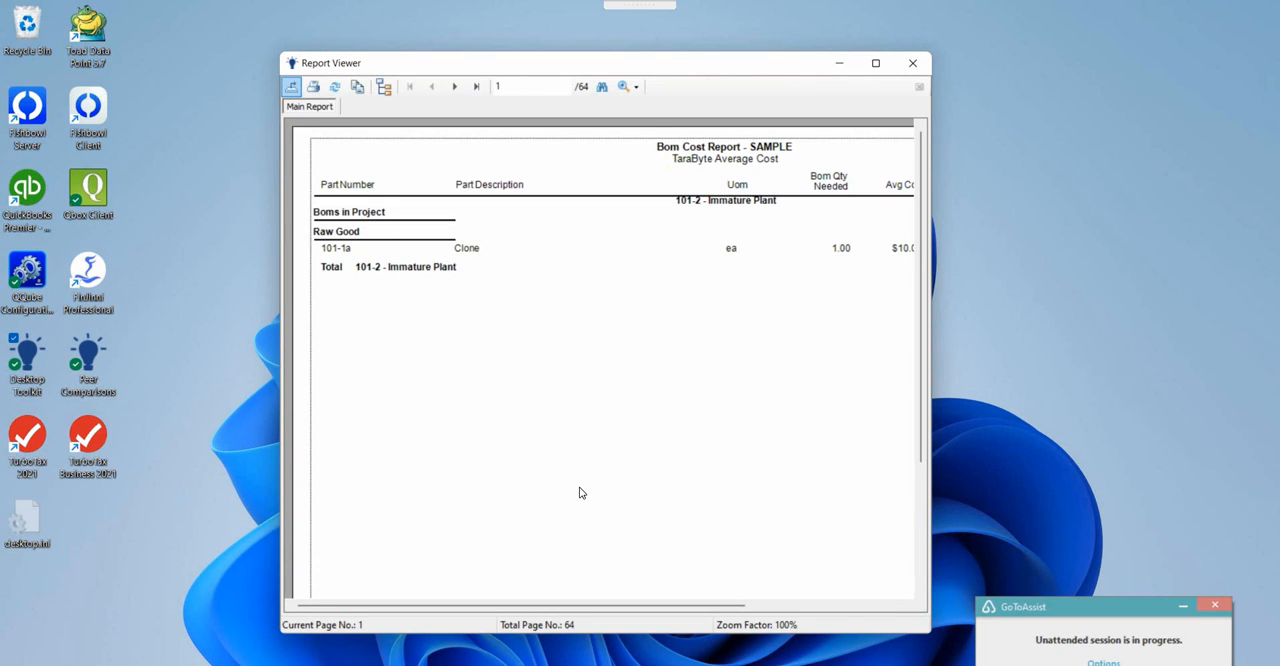
Set the report zoom to Whole Page and maximize the Report Viewer window.
left_click(633, 89)
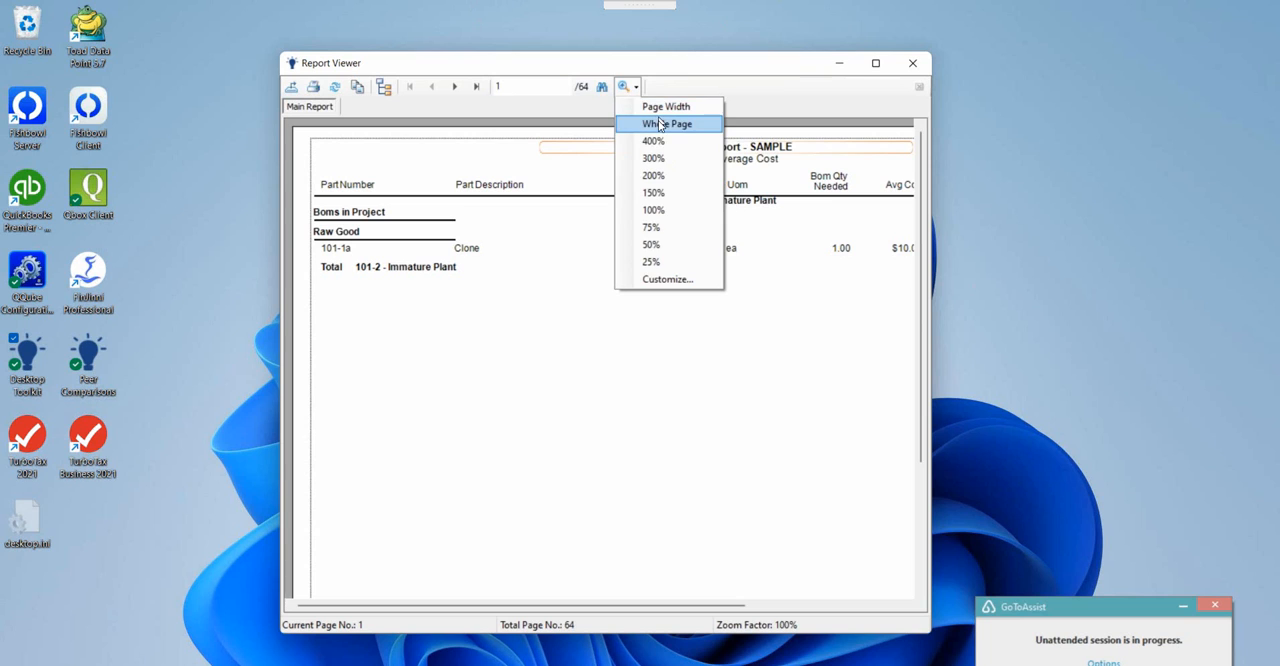
left_click(659, 124)
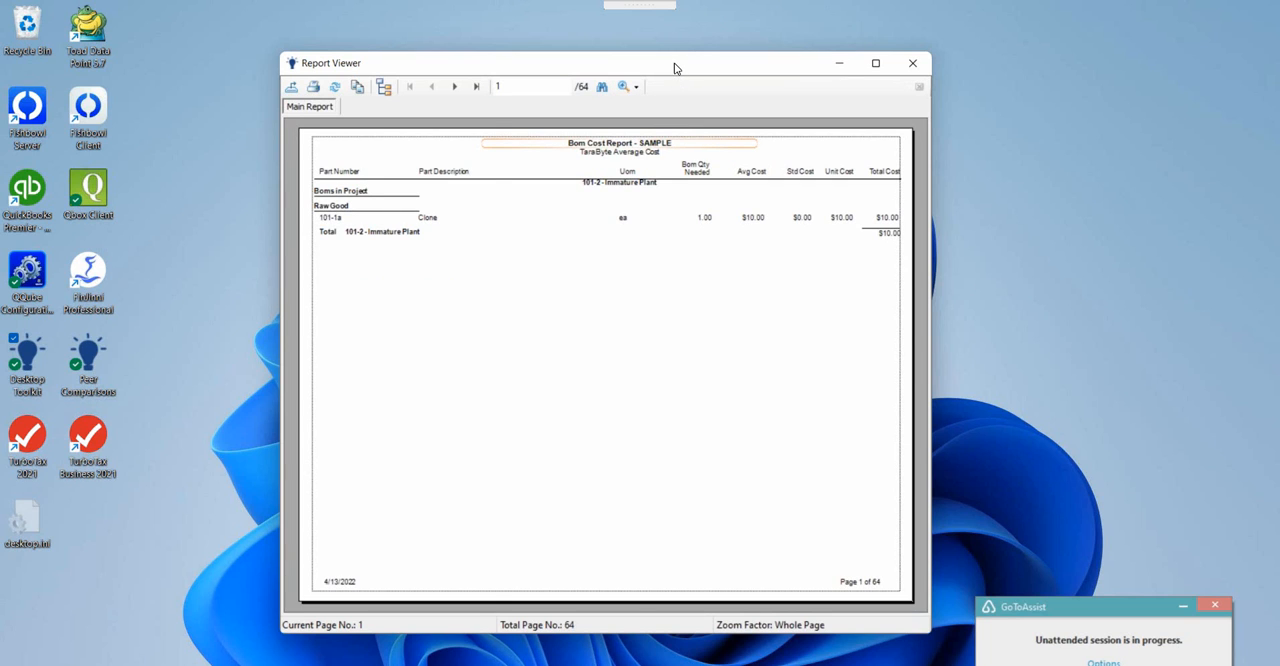
double_click(675, 67)
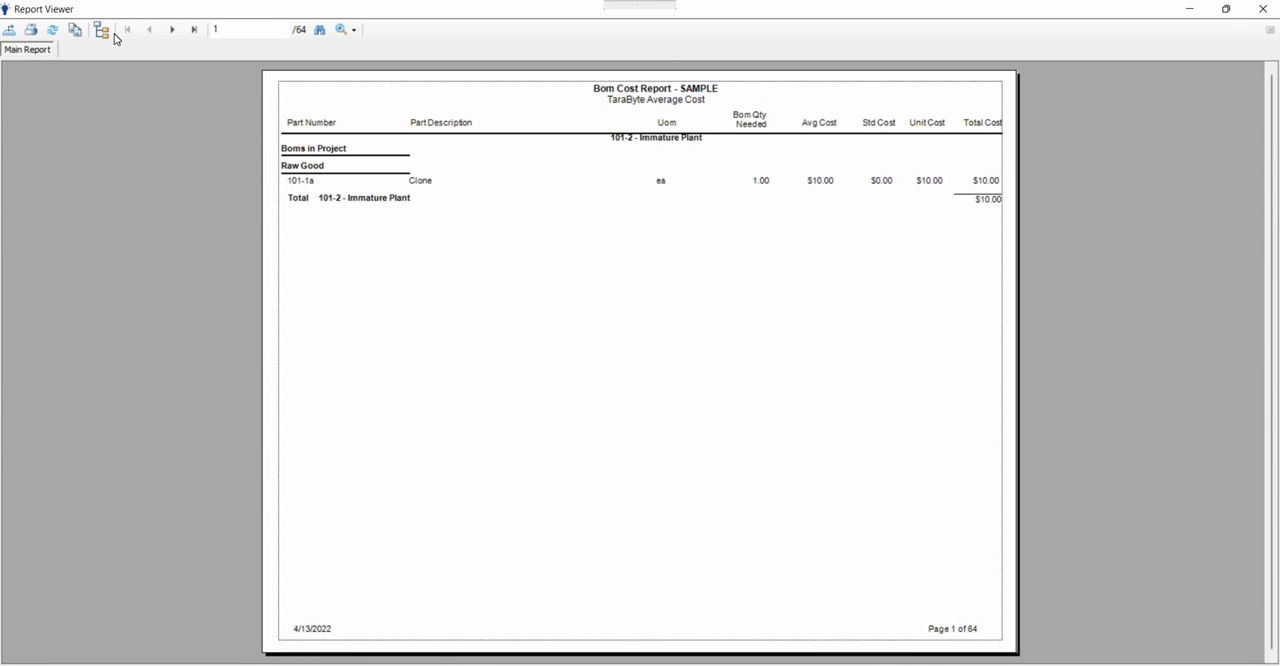
Show the group tree, expand TaraByte Average Cost and view the cost pages for FG2100, KN002, M223, MSK001 and G100.
left_click(100, 30)
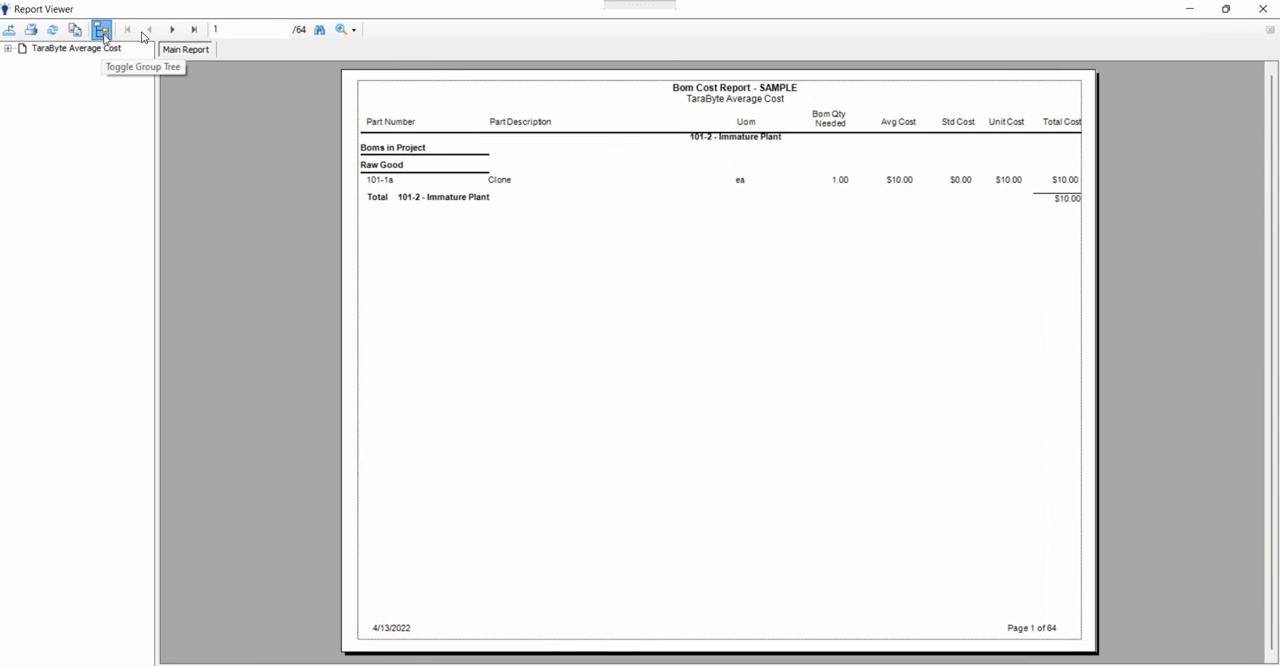
left_click(8, 48)
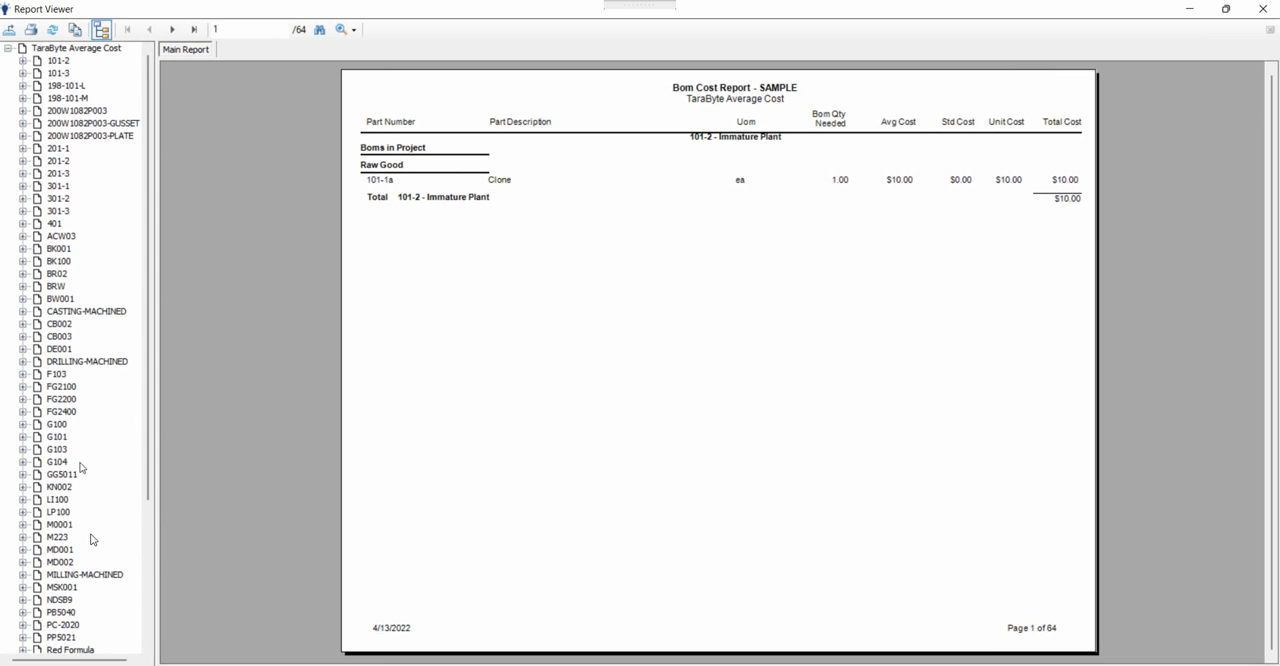
left_click(62, 387)
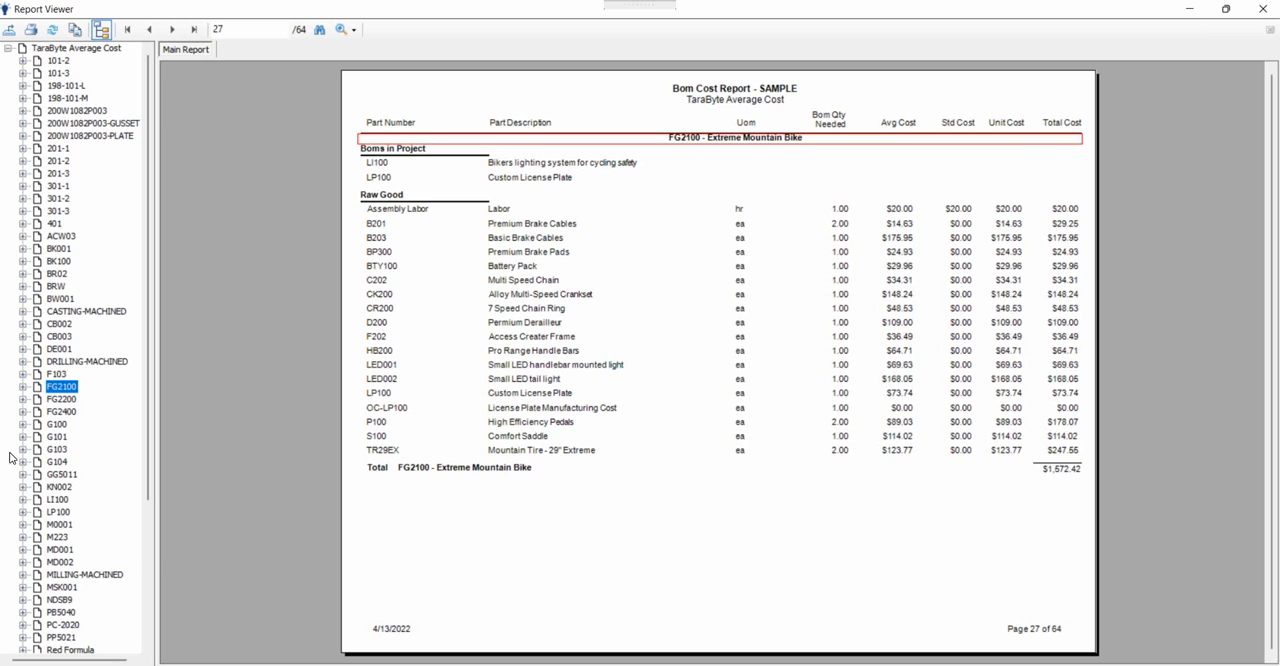
left_click(55, 490)
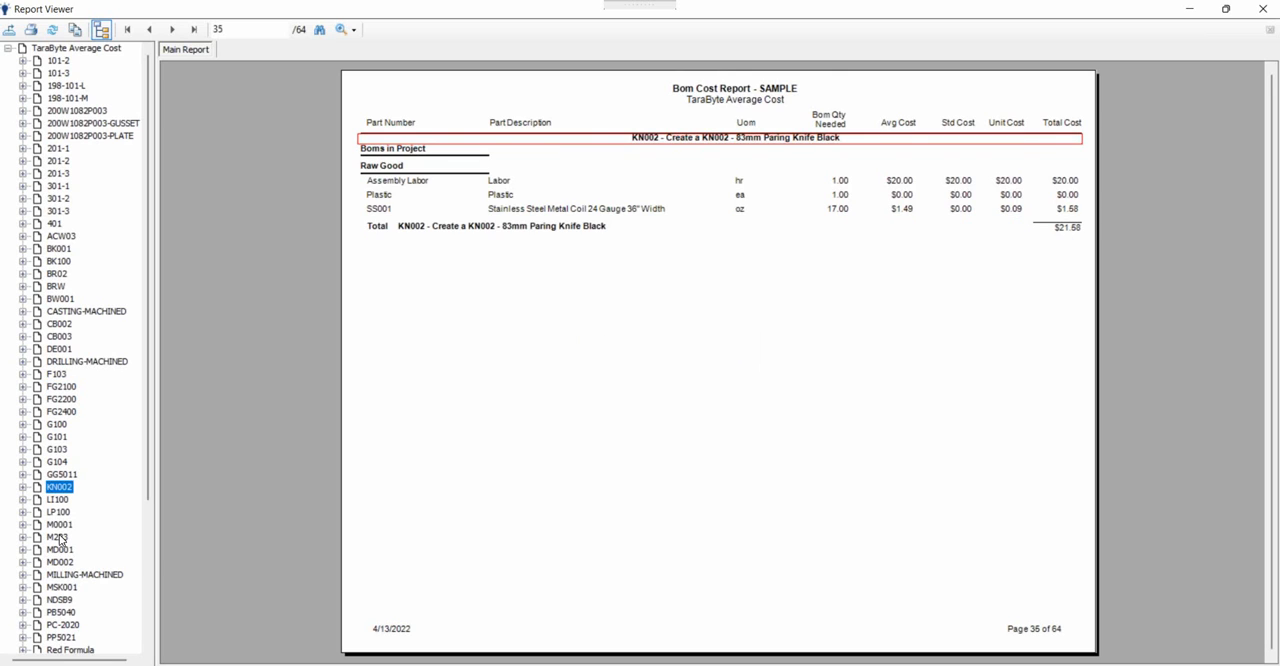
left_click(58, 537)
left_click(61, 587)
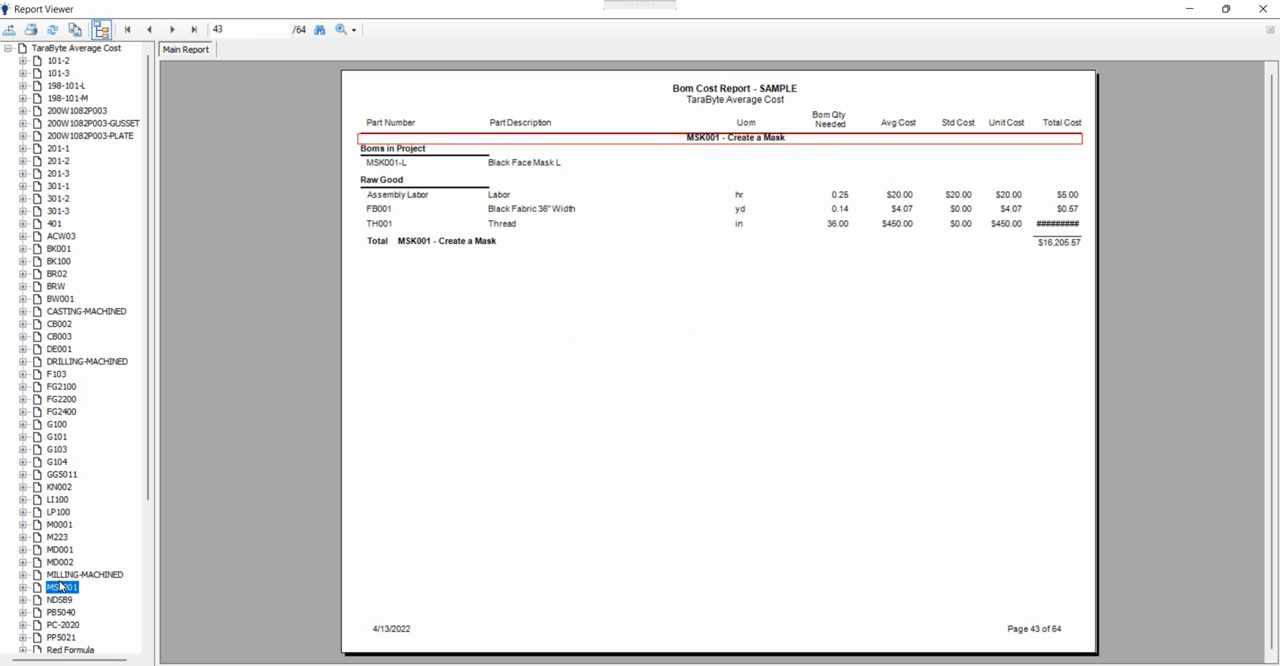
left_click(60, 424)
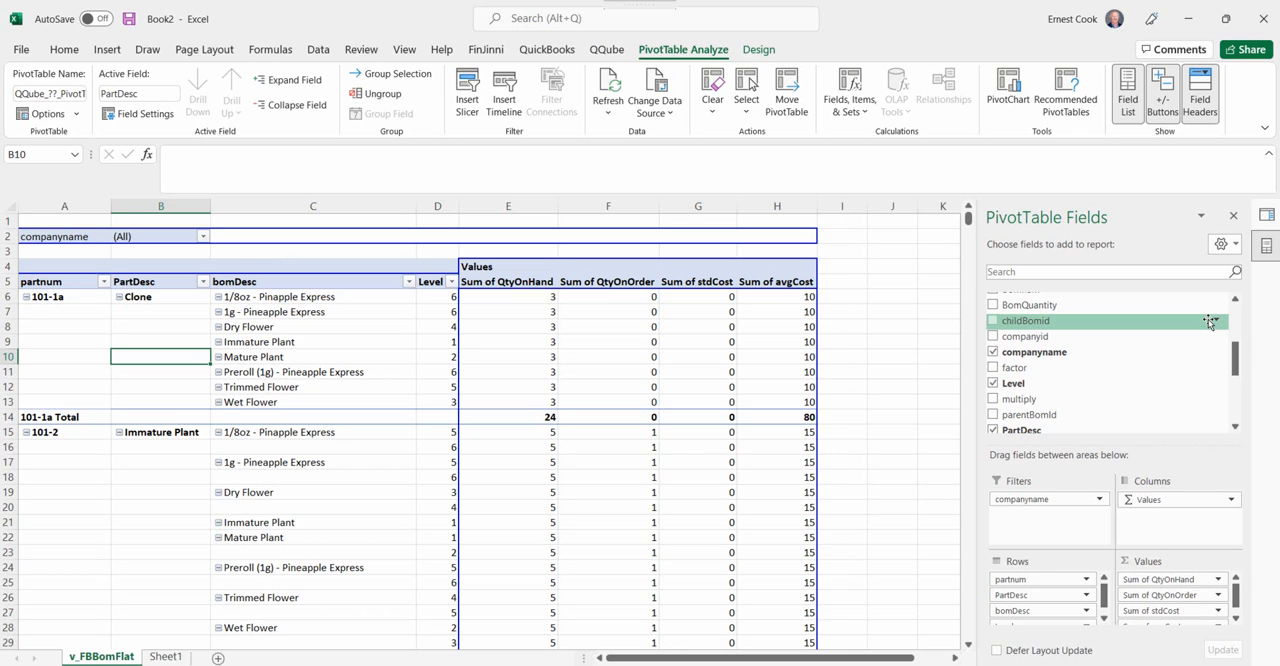
Switch to Toad Data Point, dismiss the connection properties, view the FBWarehouse tables and return to Excel.
left_click(540, 665)
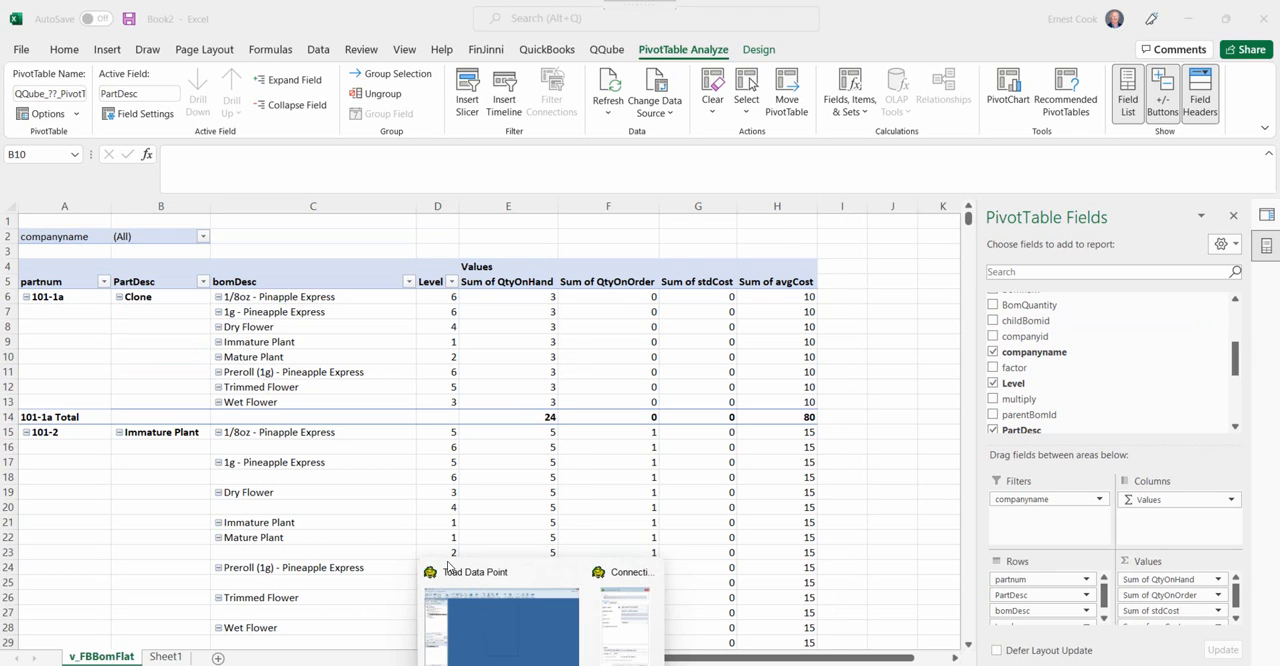
left_click(538, 653)
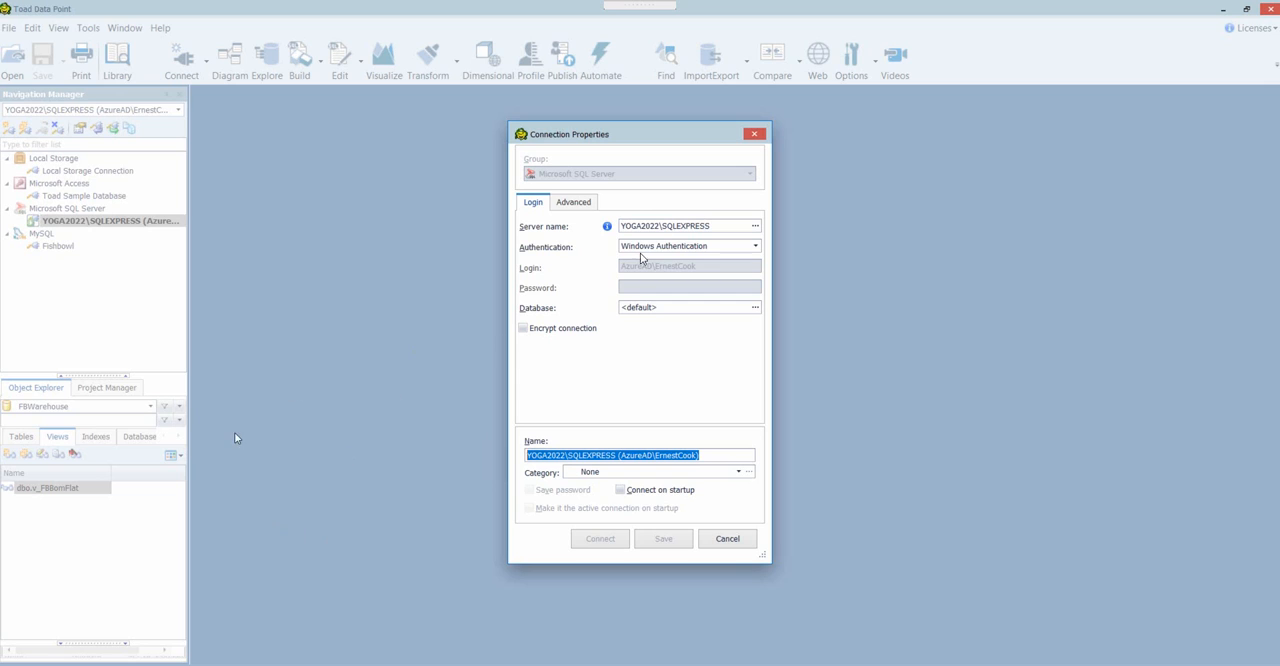
left_click(727, 539)
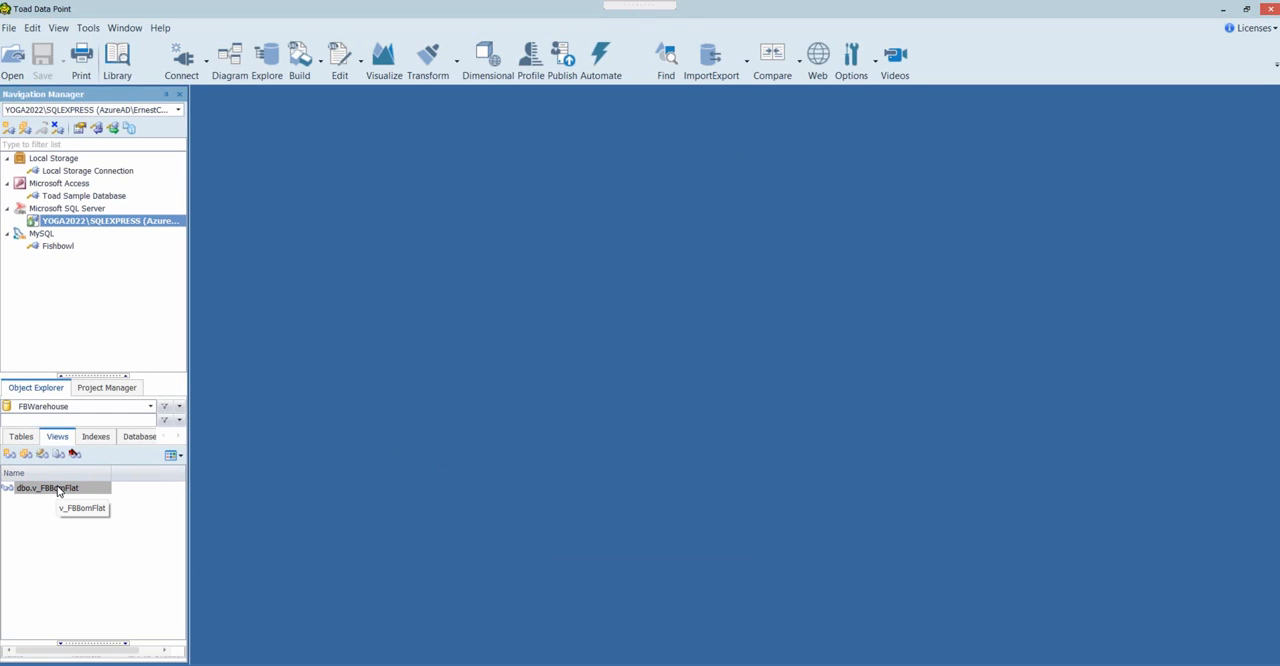
left_click(21, 443)
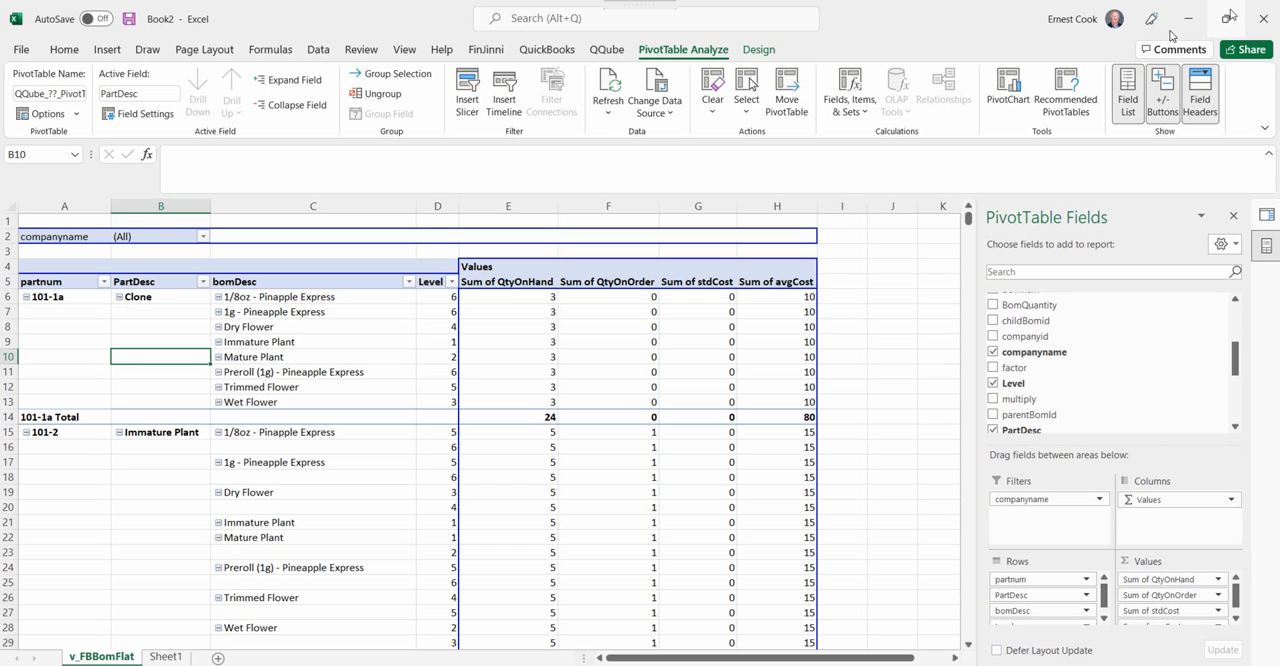
left_click(1226, 9)
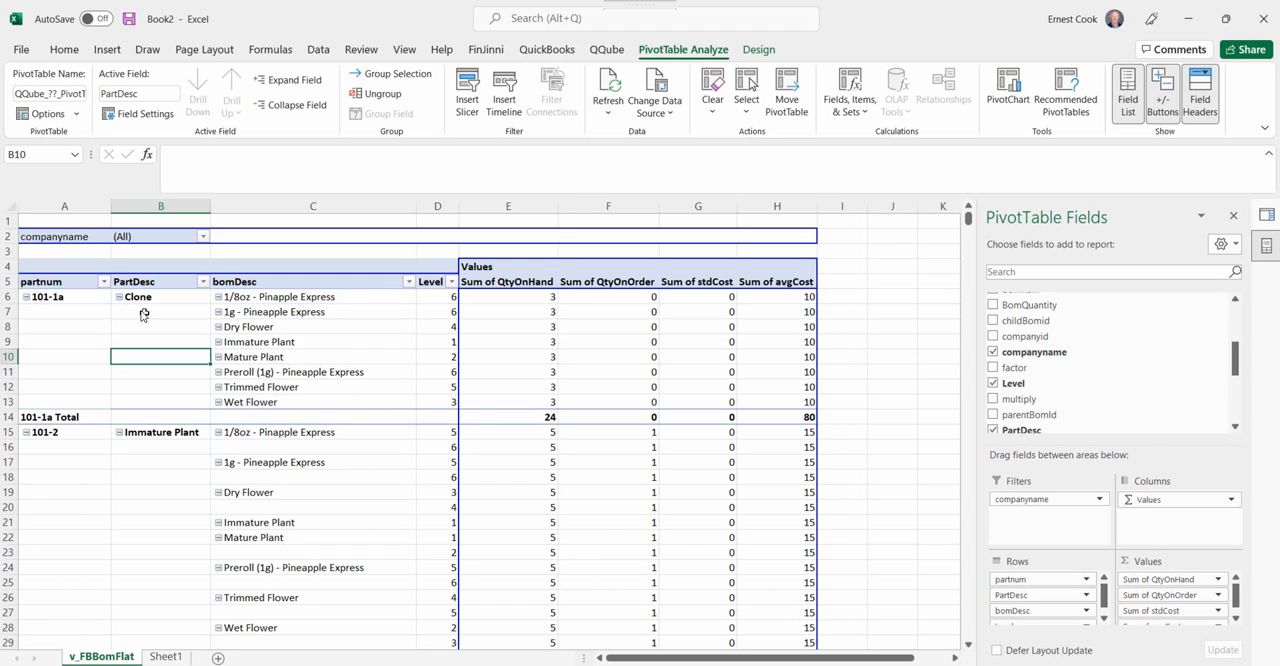
Examine which BOMs use each part and at what level in the v_FBBomFlat PivotTable, and return to cell A1.
left_click(280, 301)
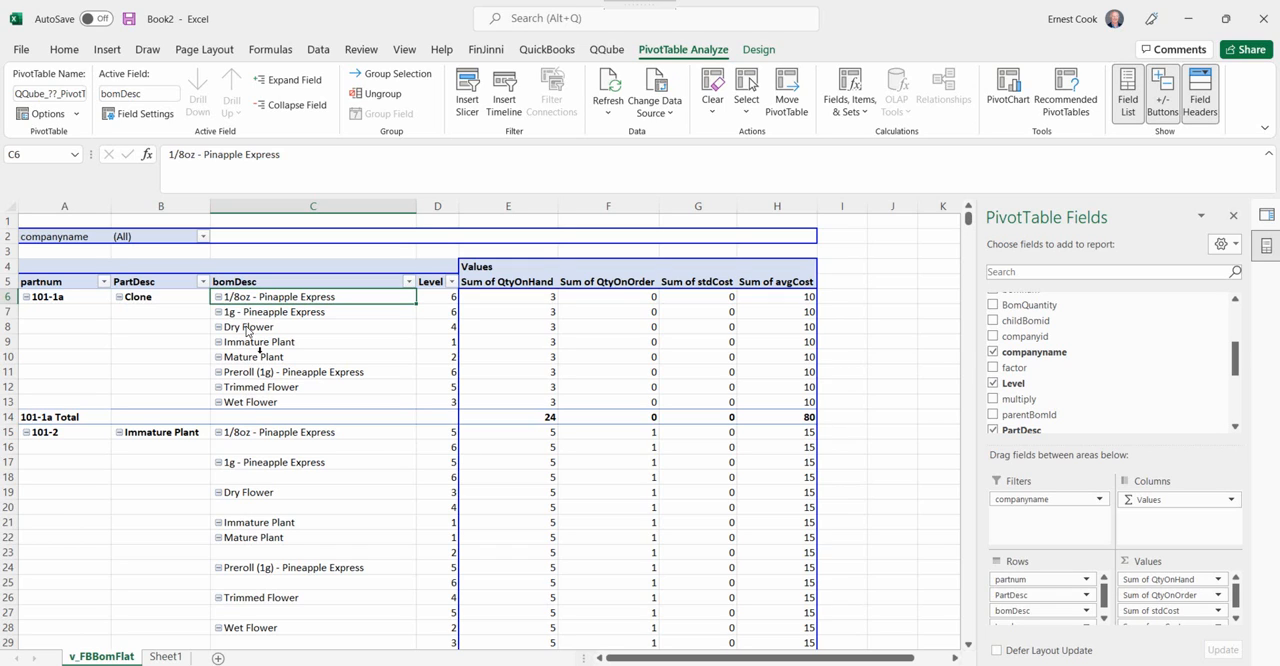
left_click(424, 298)
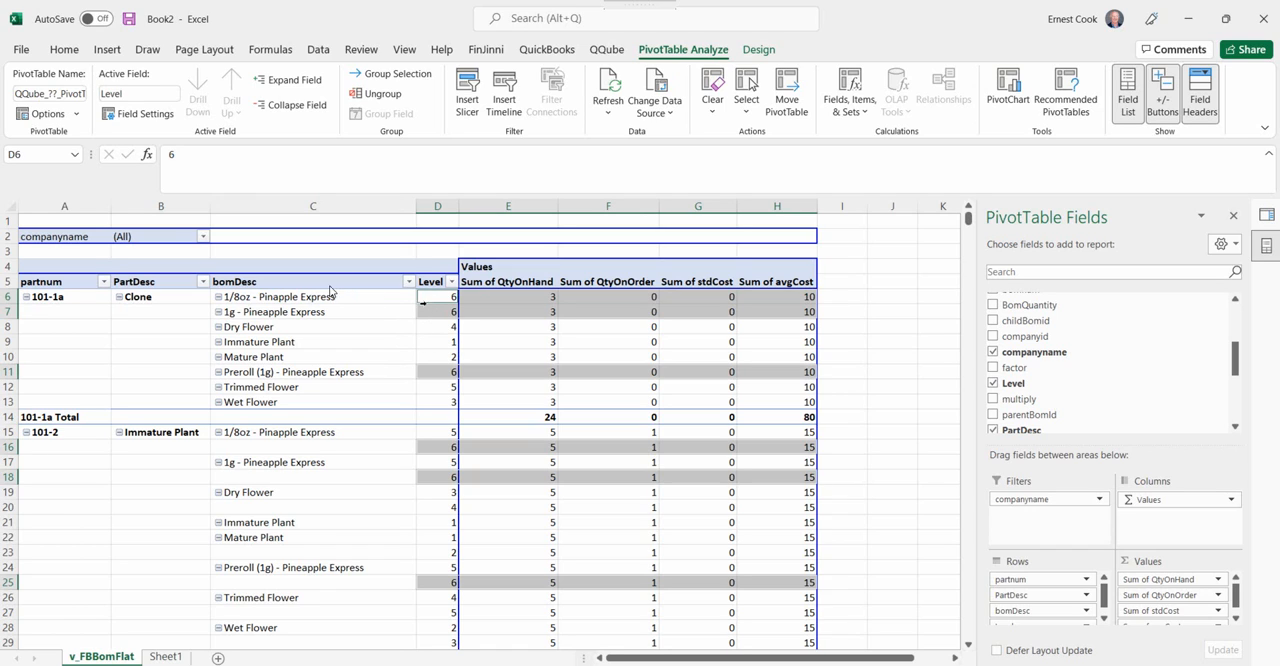
left_click(263, 344)
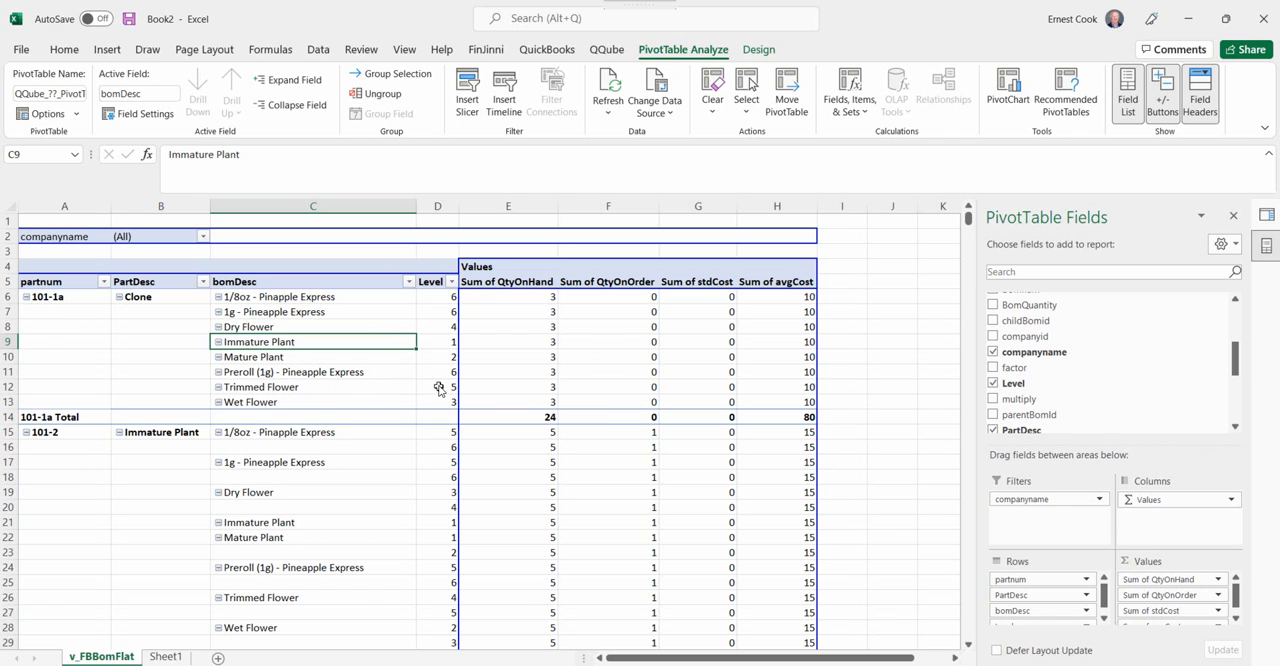
scroll(190, 456, "down", 9)
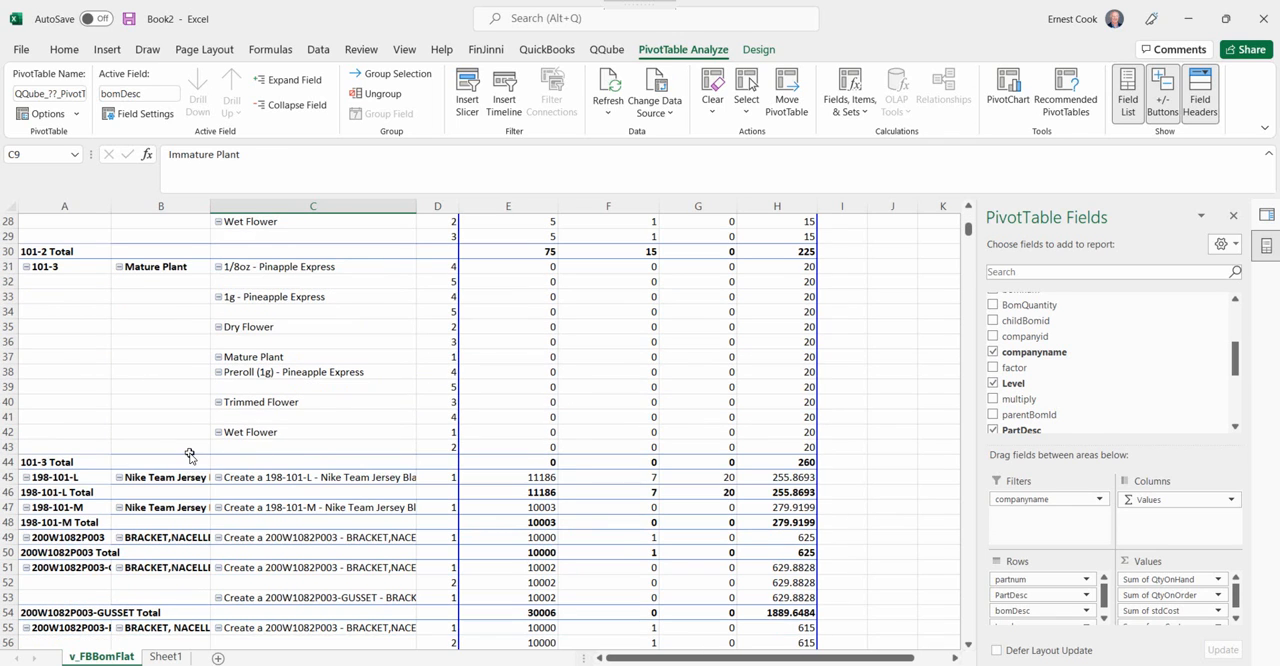
scroll(190, 456, "down", 10)
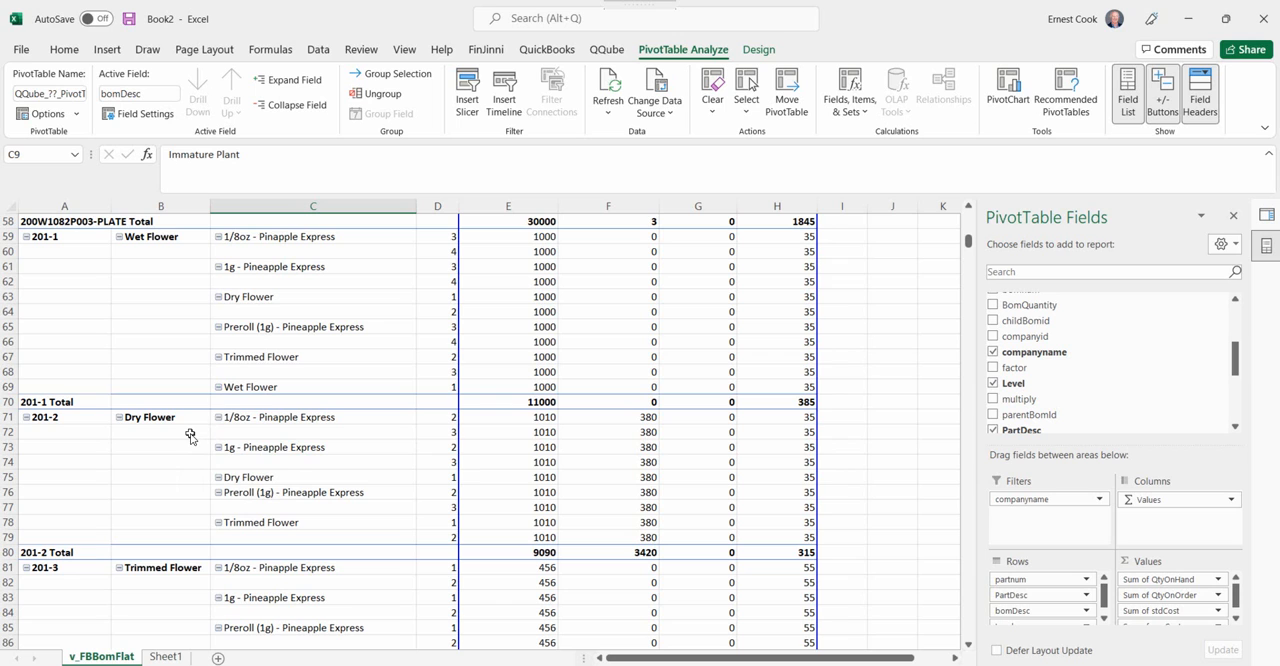
scroll(195, 434, "down", 3)
scroll(197, 436, "down", 11)
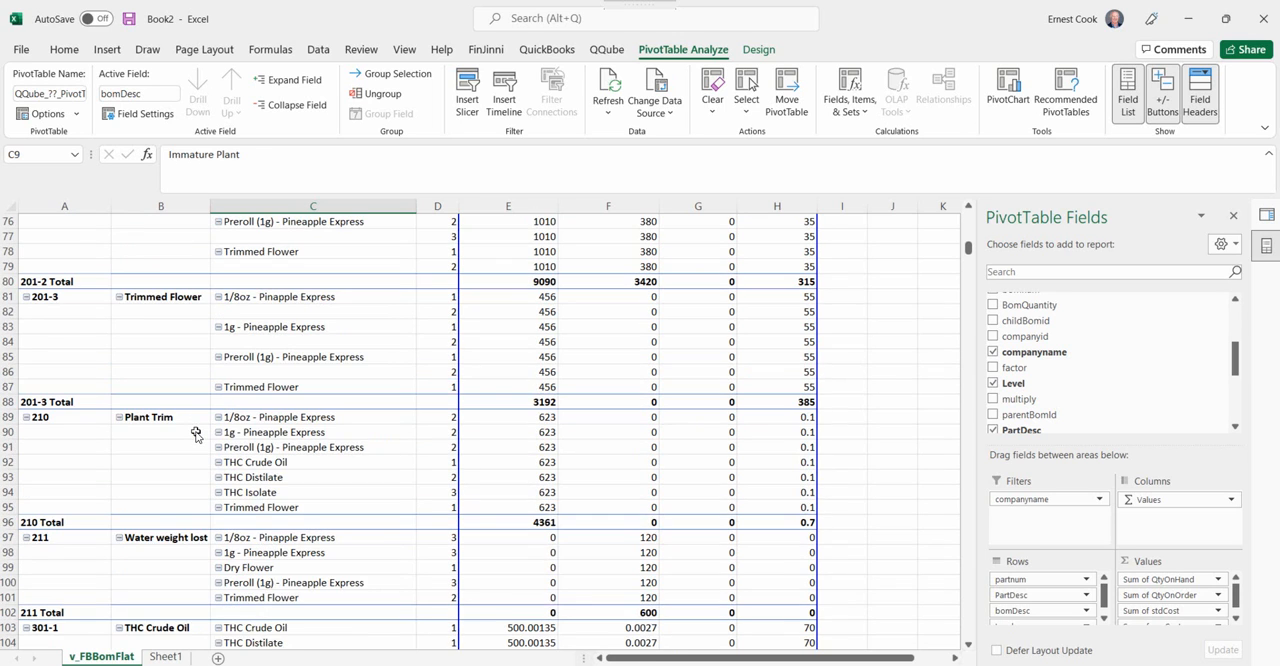
scroll(224, 430, "down", 11)
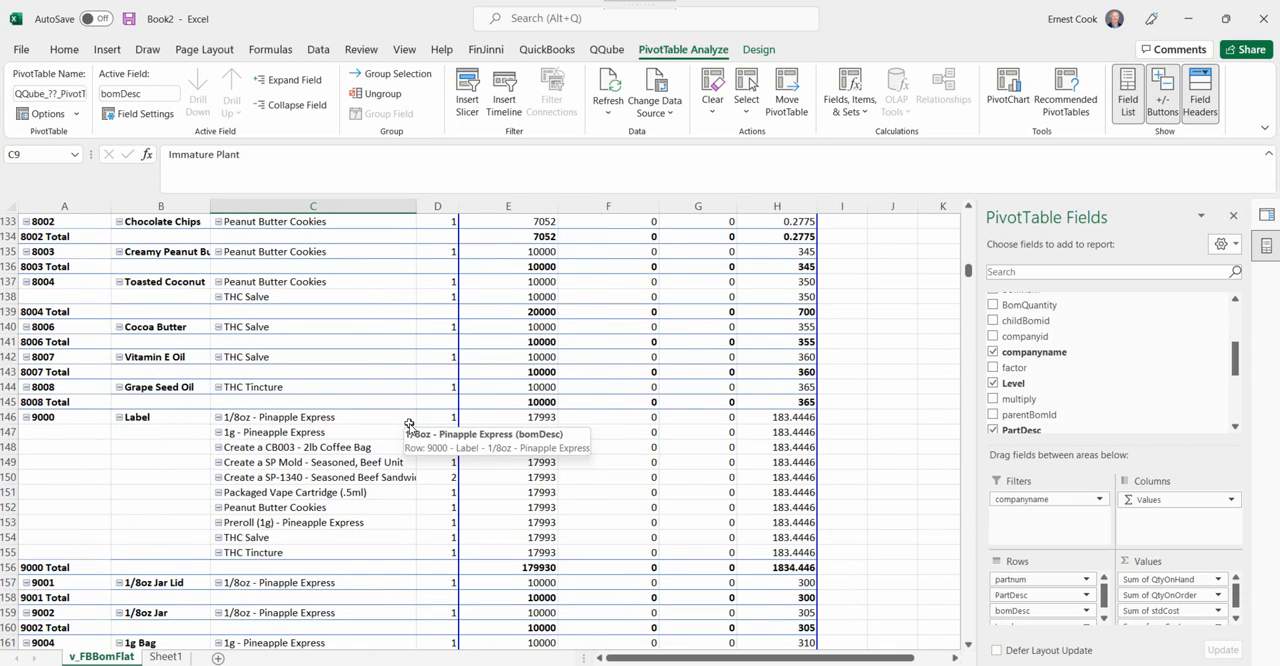
key("ctrl+Home")
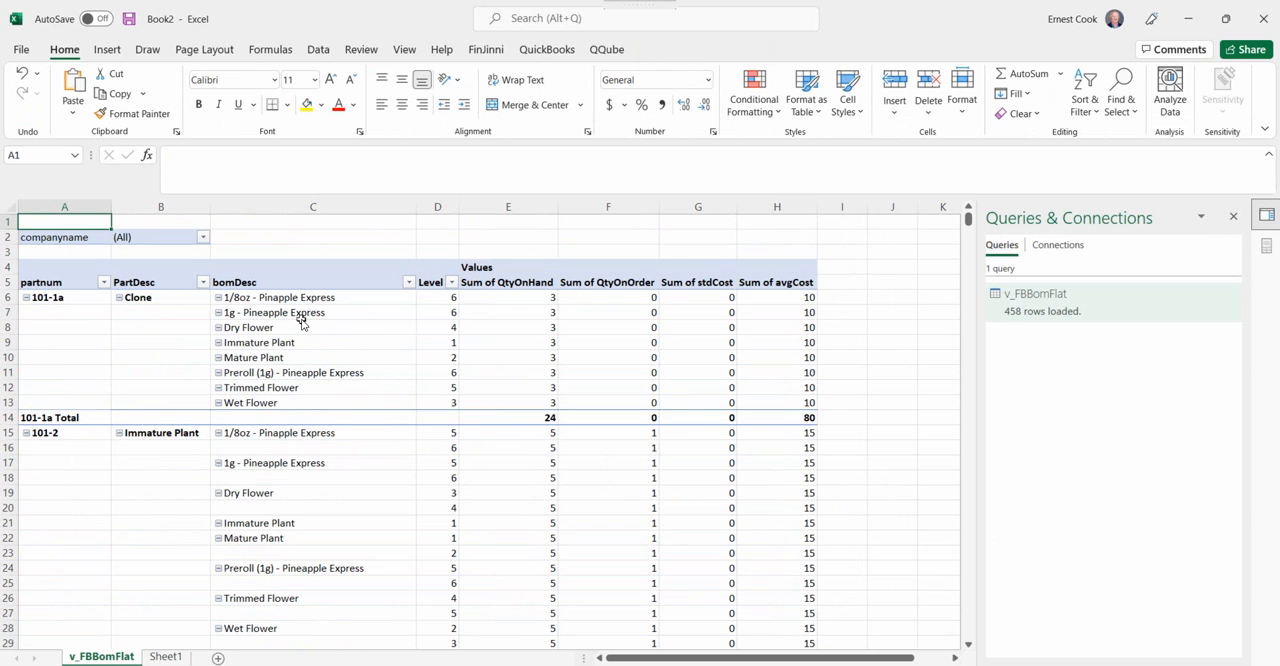
Make bomDesc the first row field of the PivotTable, ahead of partnum, and turn off the partnum subtotals.
left_click(716, 400)
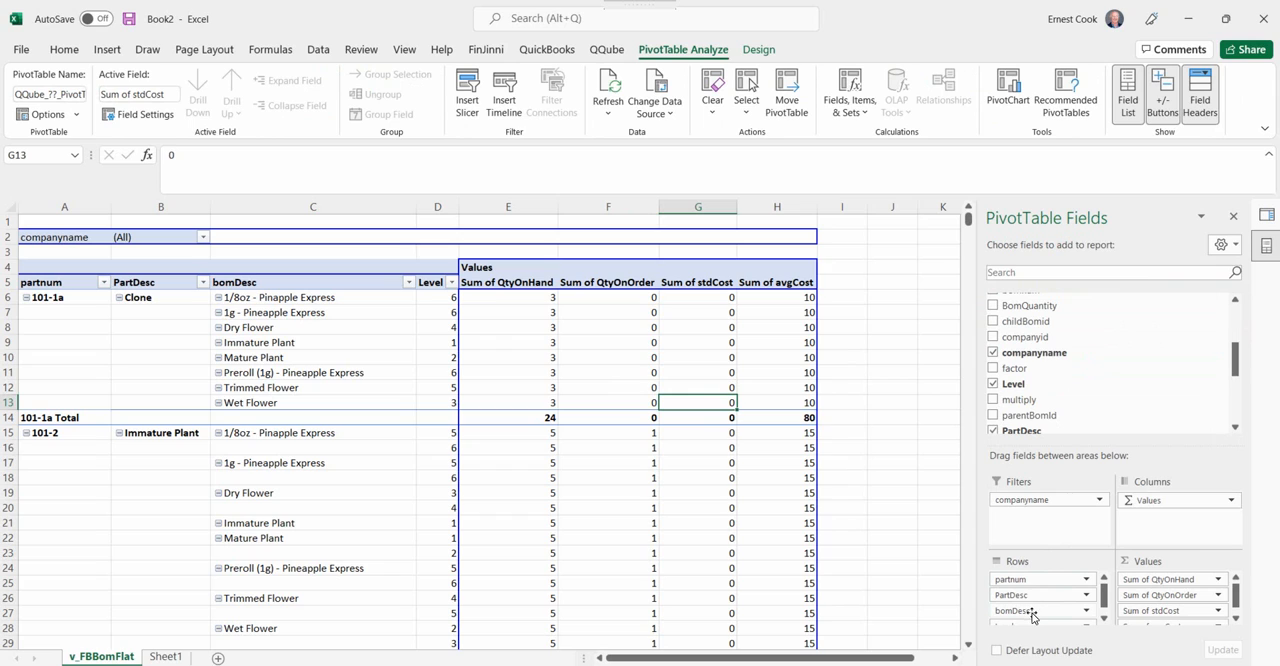
left_click_drag(1031, 613, 1033, 575)
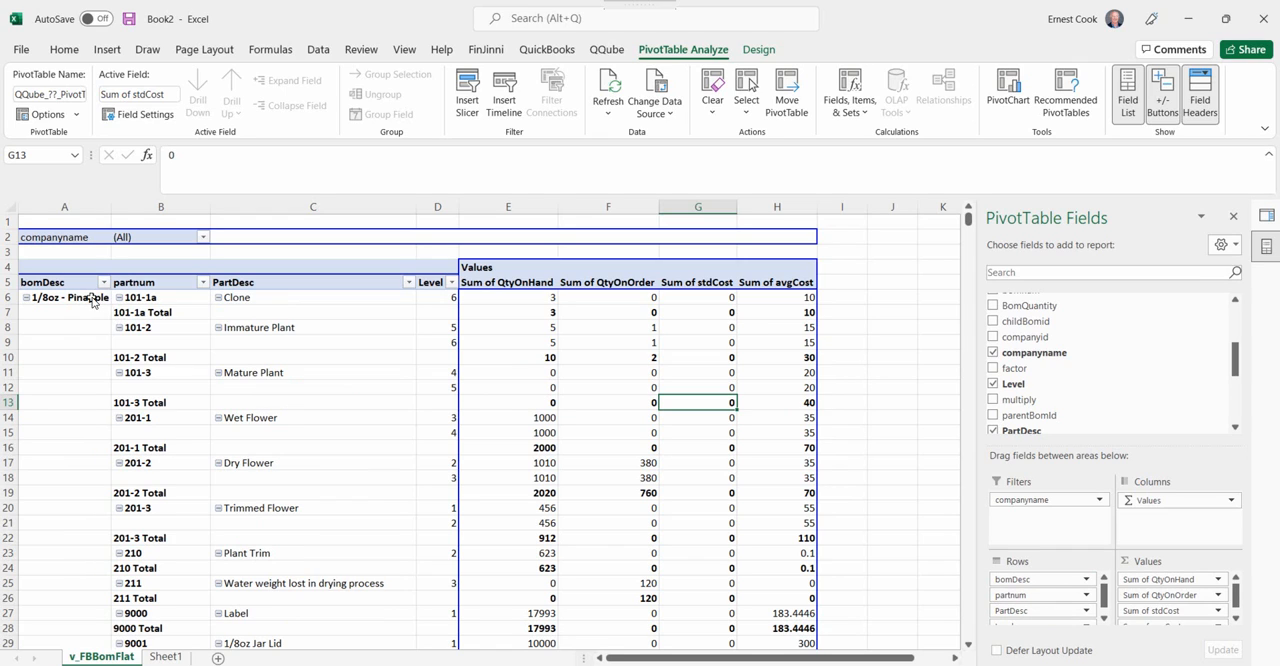
right_click(171, 297)
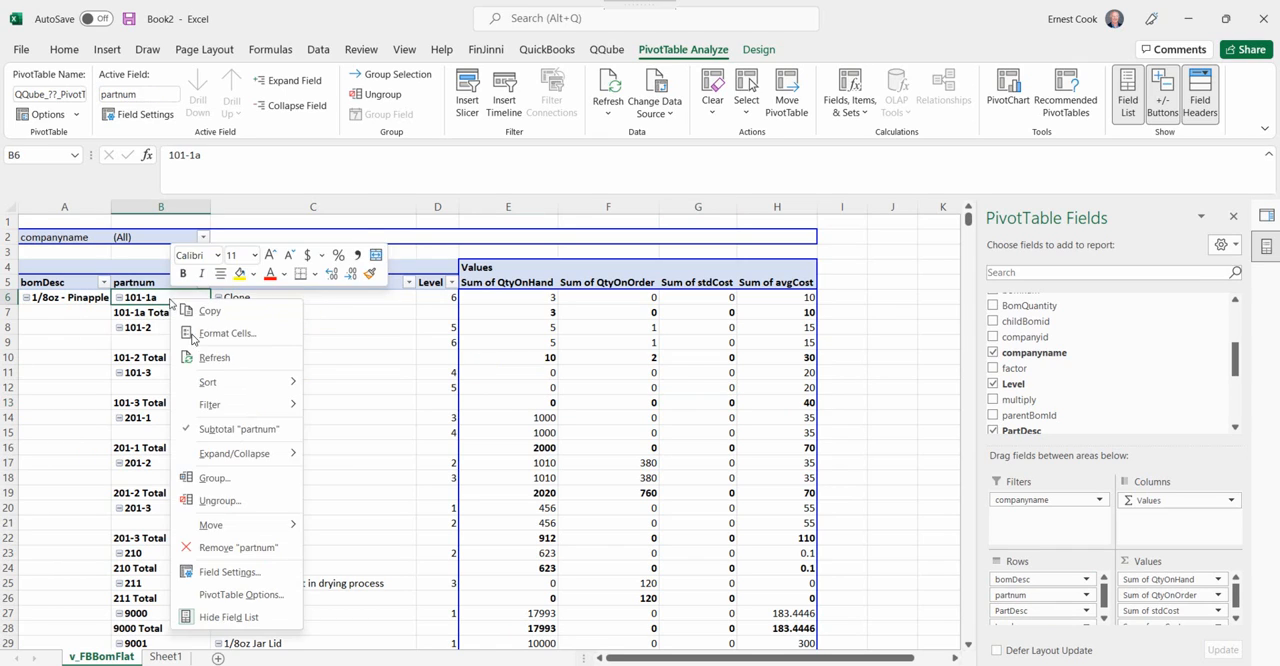
left_click(216, 430)
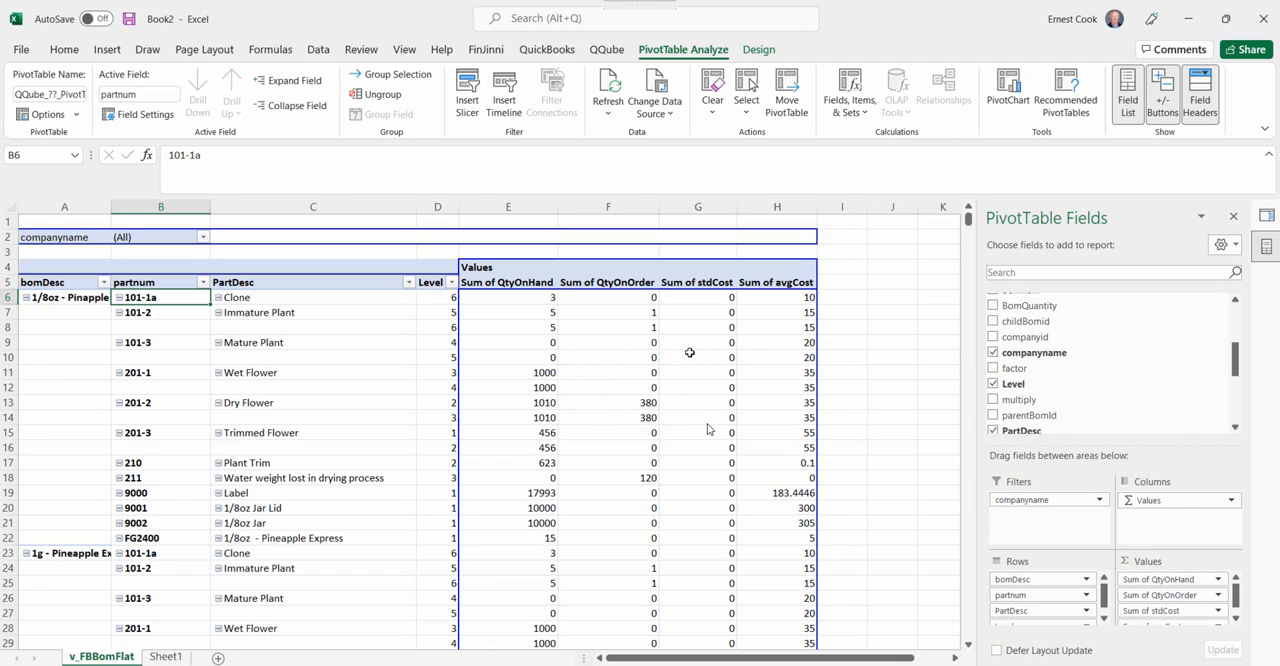
left_click(775, 490)
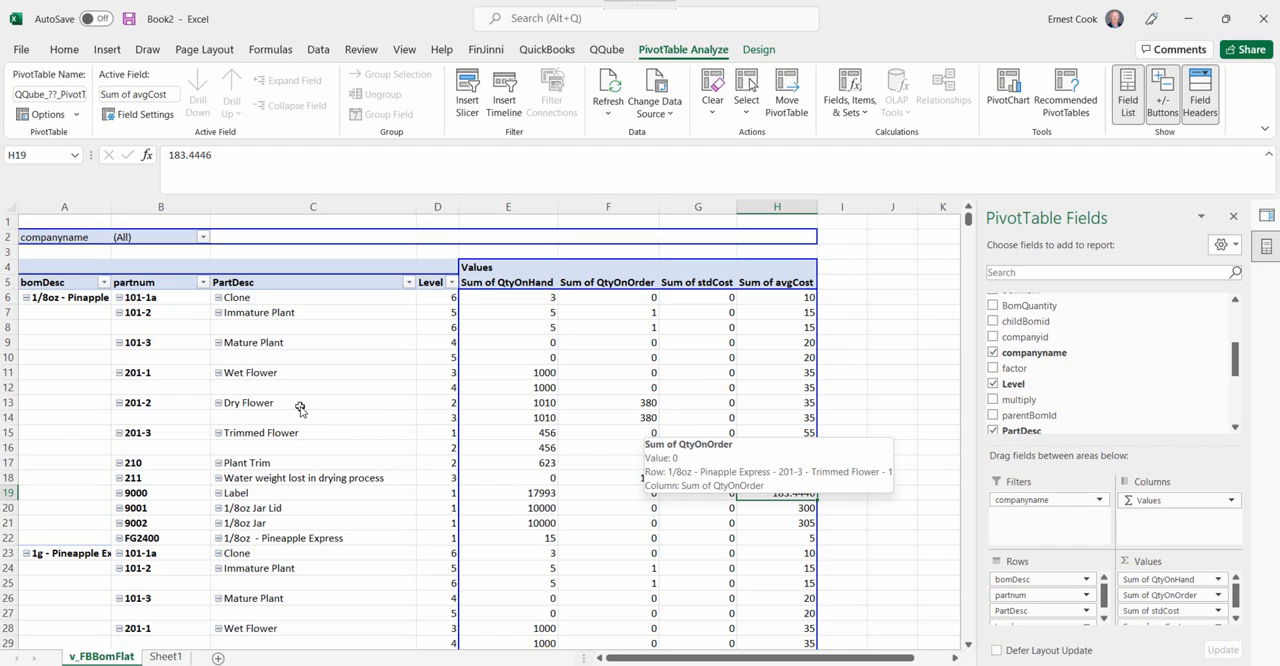
Return to the FishBowl BOM window in Desktop Toolkit, check its destination choices and close it.
left_click(1187, 22)
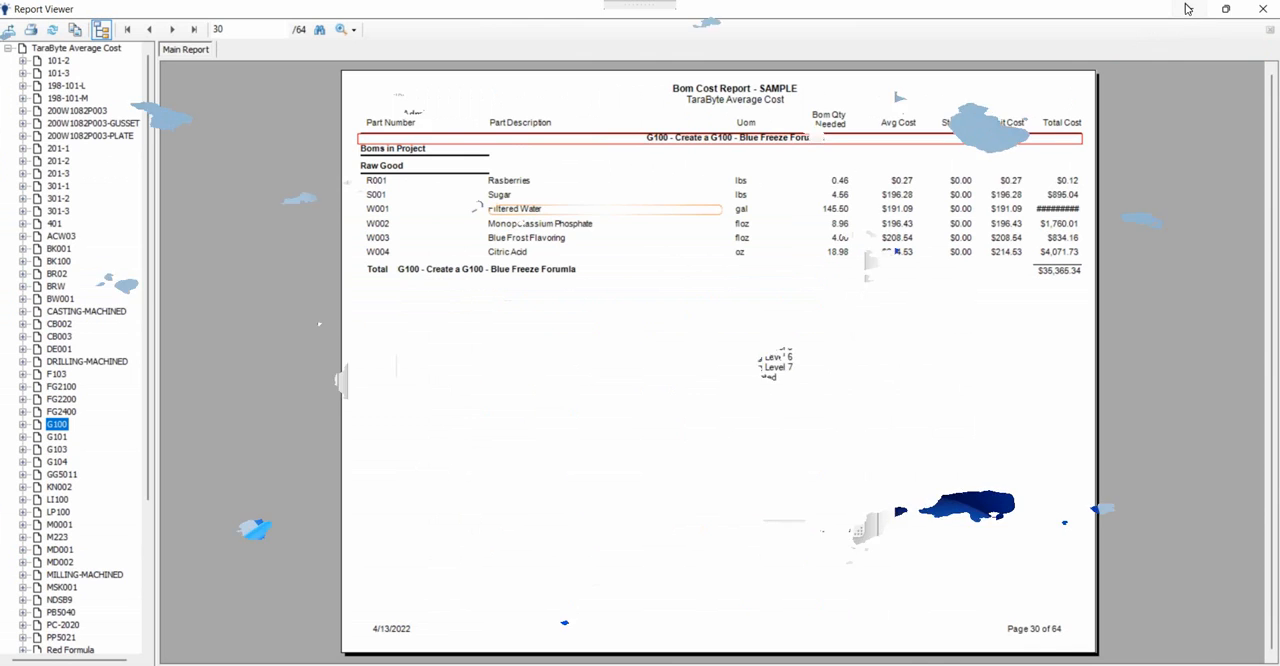
left_click(1186, 9)
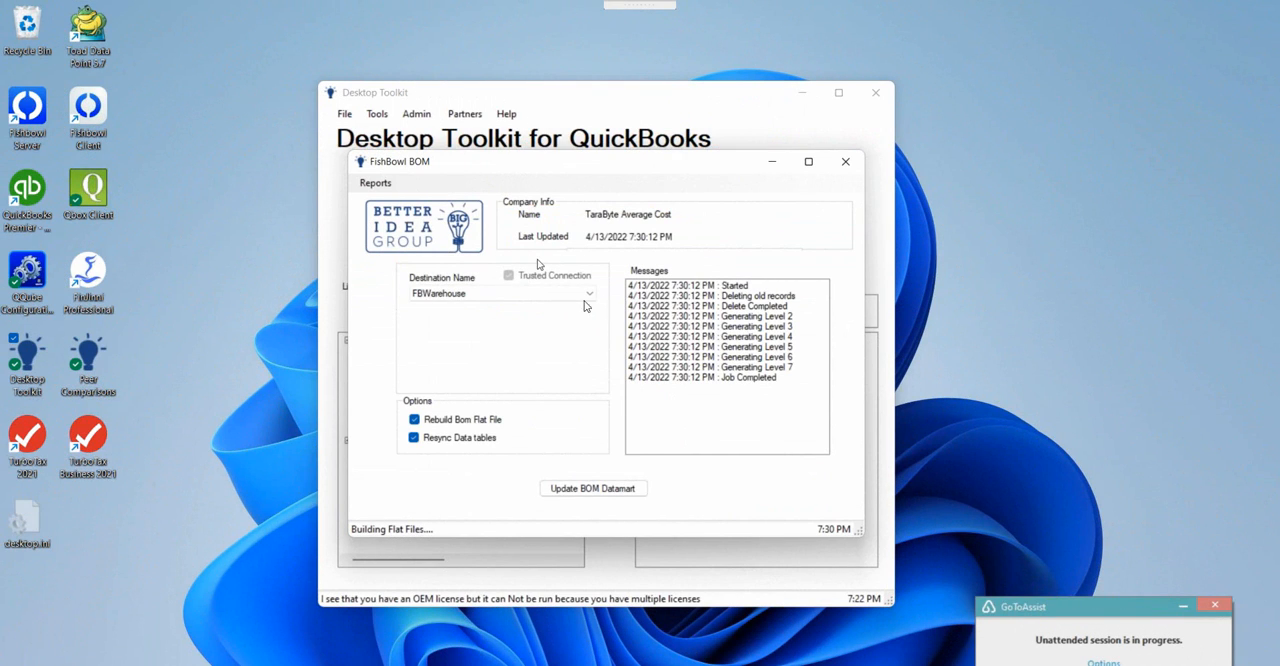
left_click(538, 293)
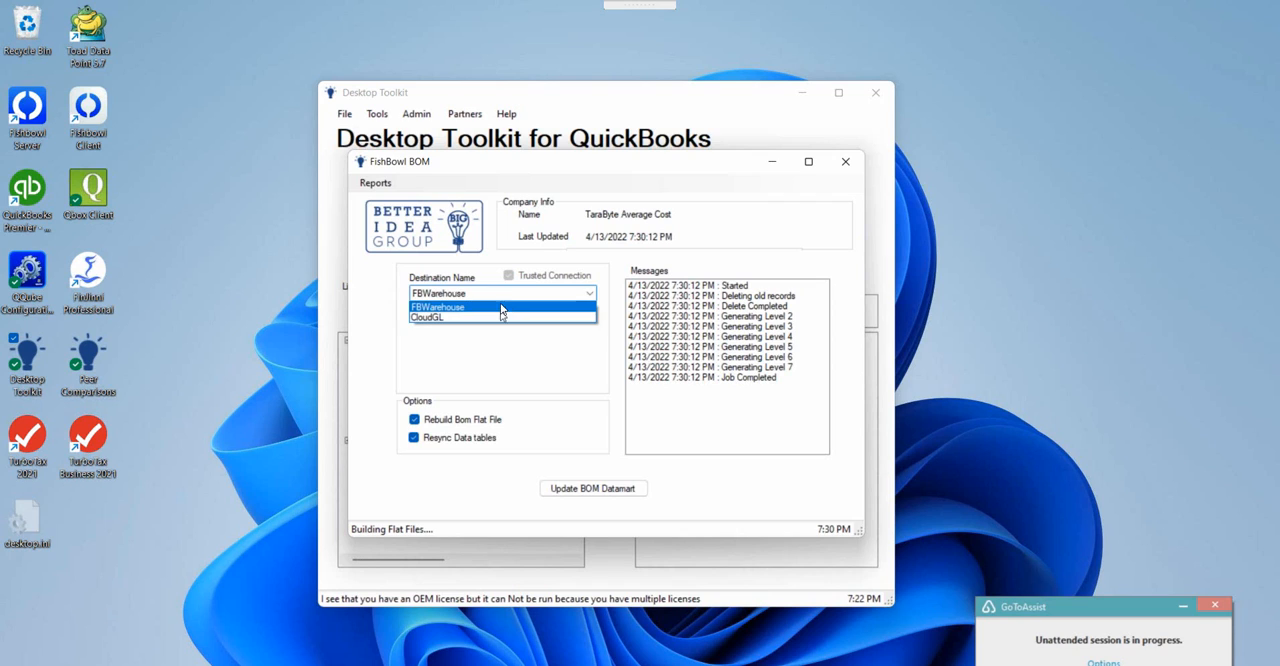
left_click(478, 267)
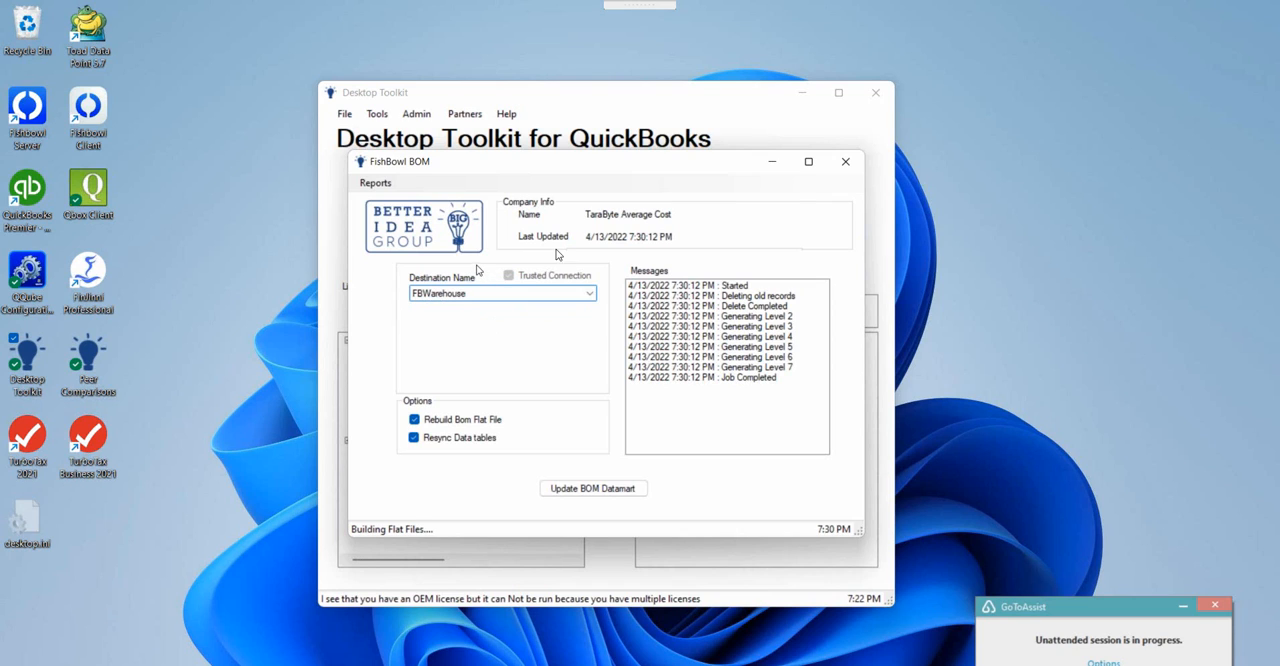
left_click(846, 160)
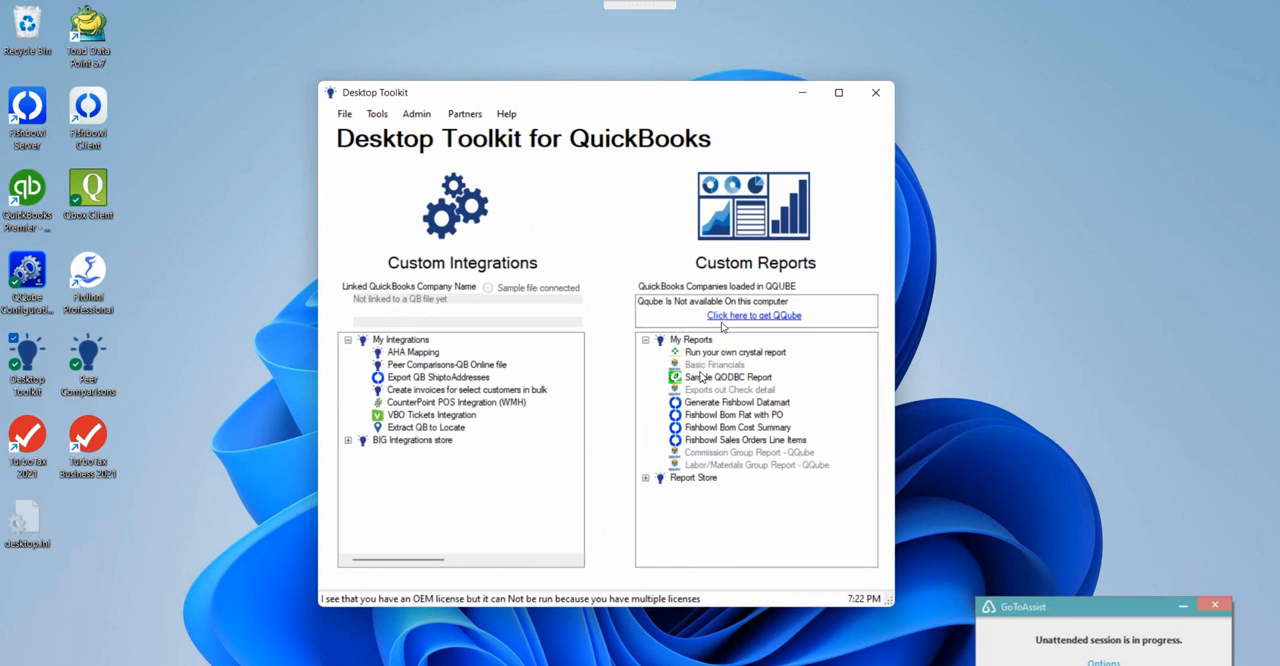